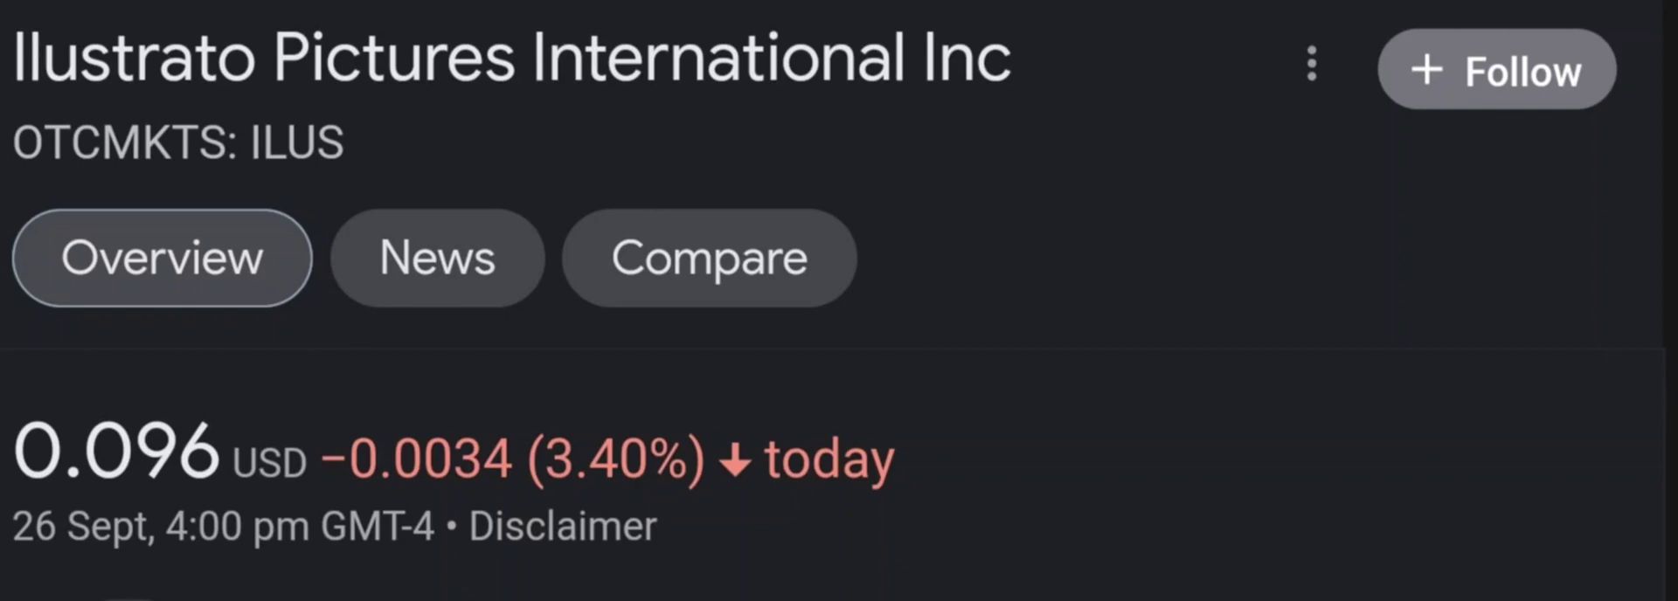
{"action": "scroll", "coordinate": [839, 394], "scroll_direction": "down", "scroll_amount": 3}
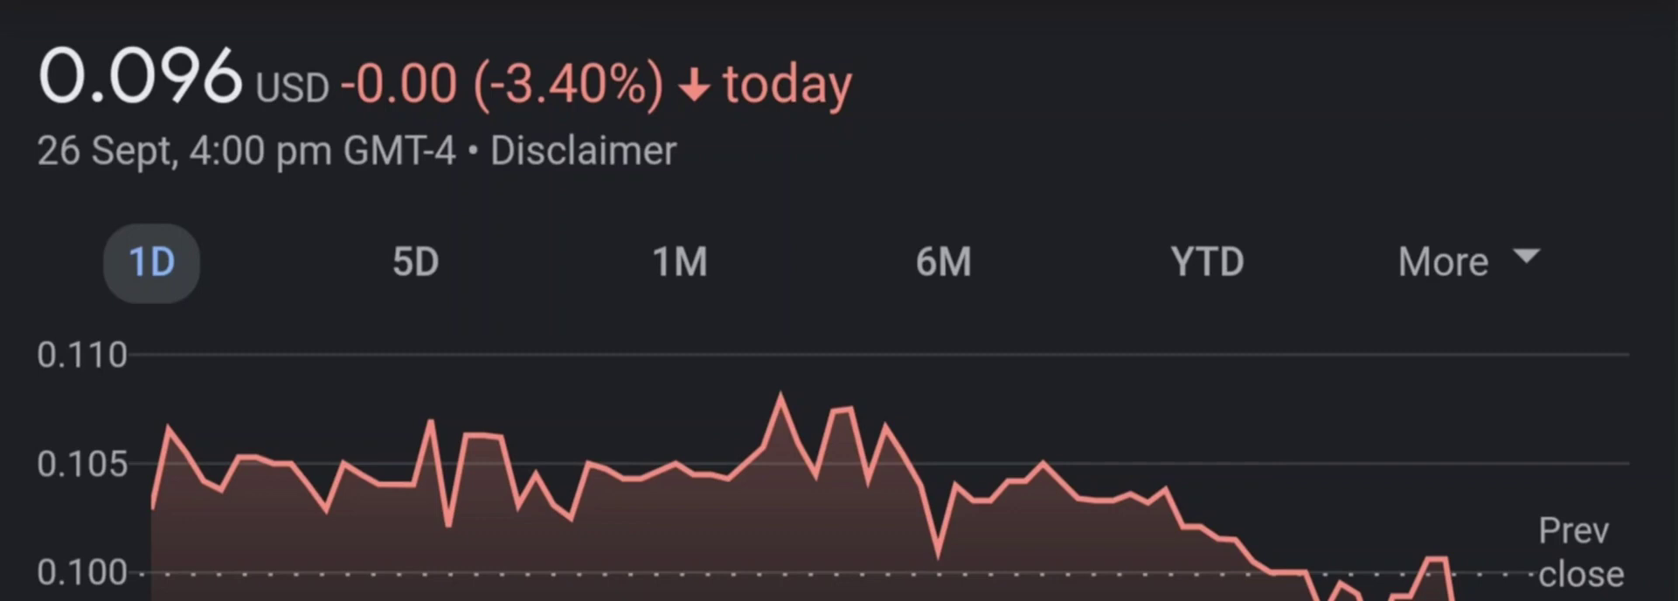
Chart ILUS over five days (down 19.65%), then over one month (up 37.86%).
{"action": "left_click", "coordinate": [415, 261]}
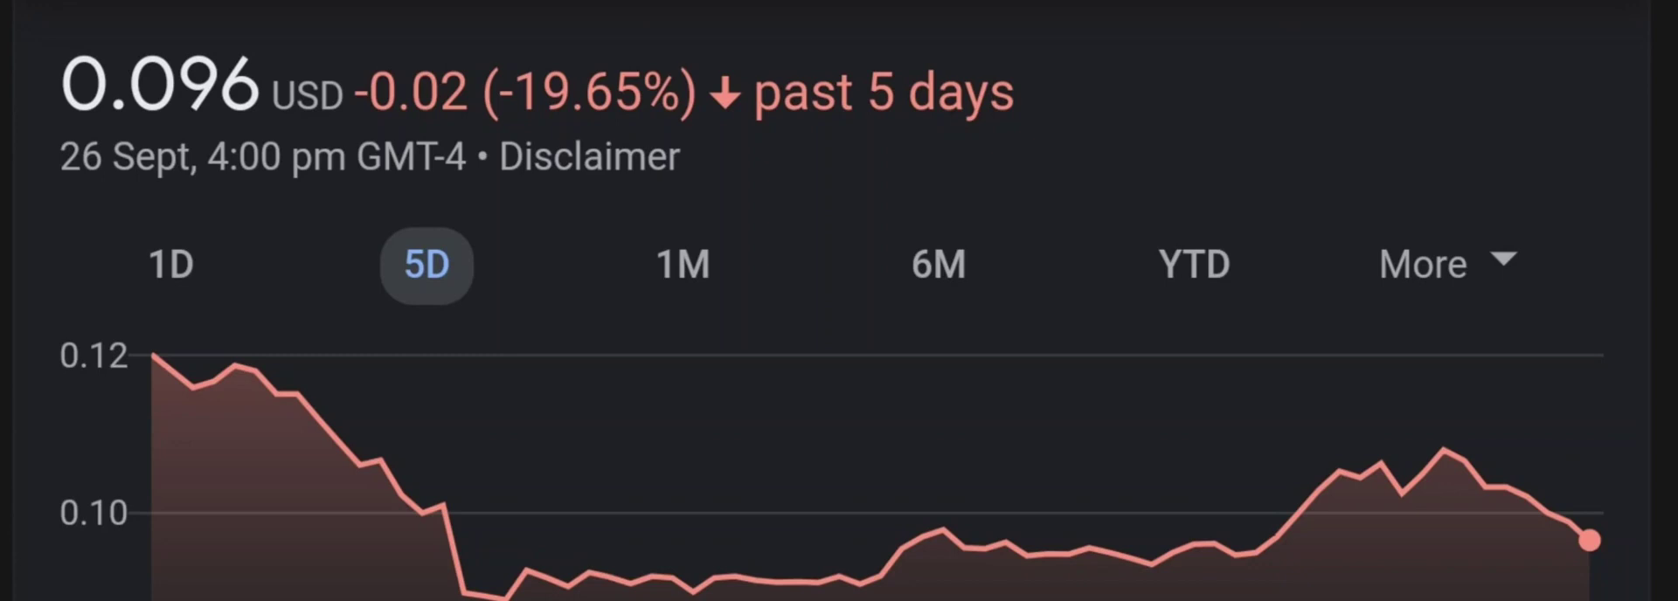
{"action": "left_click", "coordinate": [683, 264]}
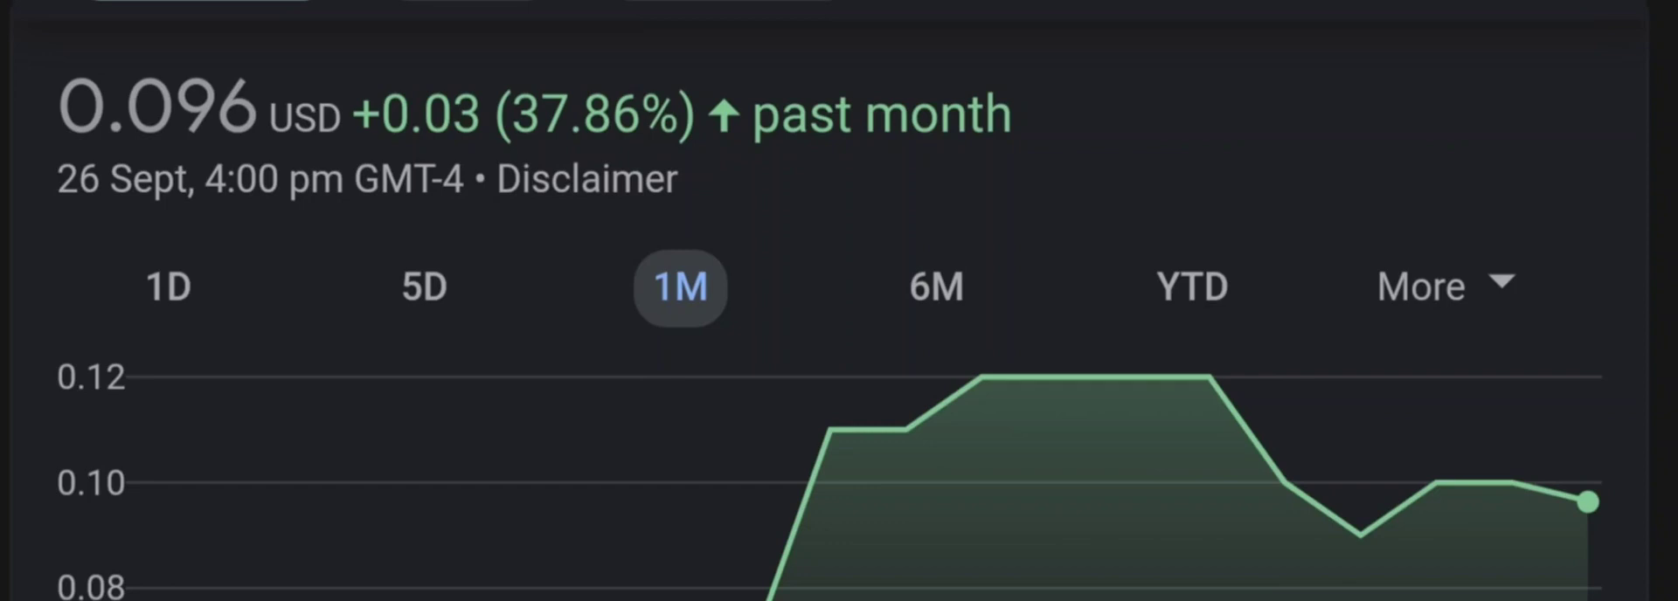
Switch the ILUS chart to six months, then to year to date (−67.73%).
{"action": "left_click", "coordinate": [936, 285]}
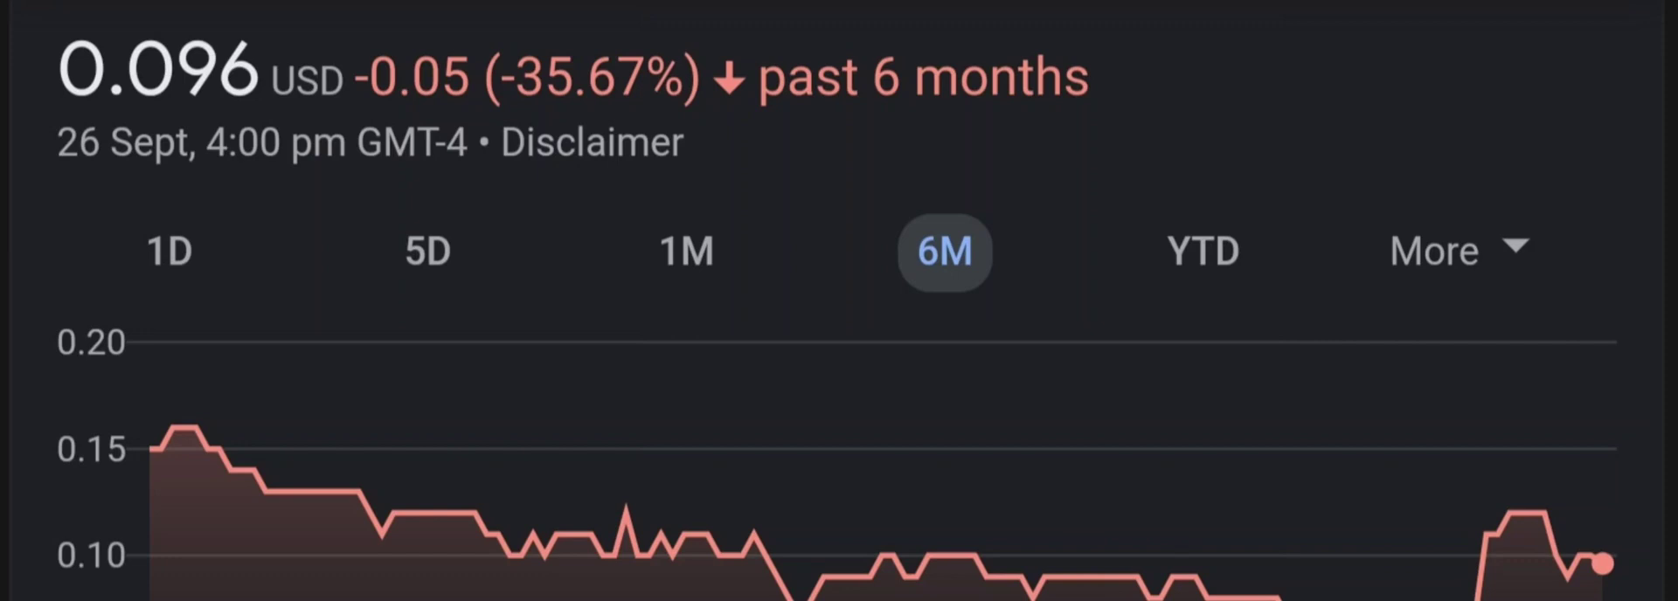
{"action": "left_click", "coordinate": [1202, 249]}
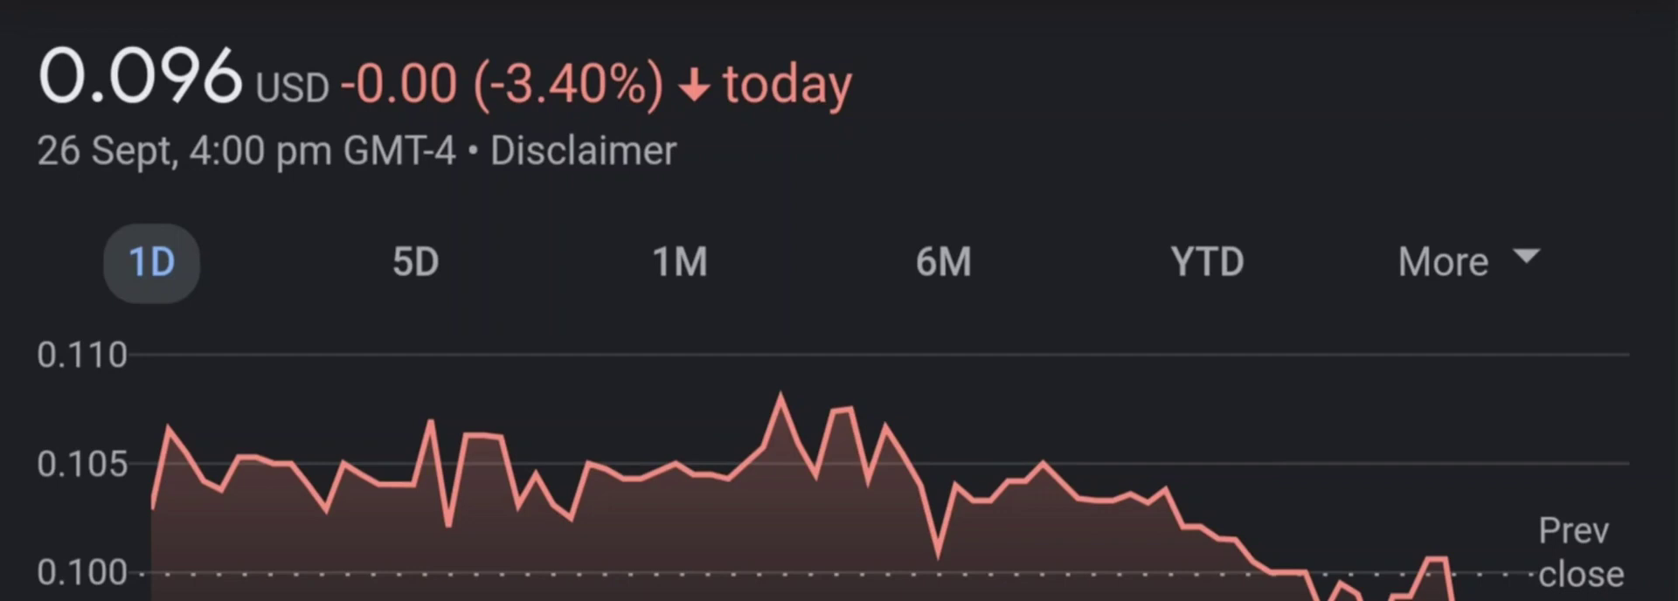
Widen the ILUS chart from one day to five days, then to one month.
{"action": "left_click", "coordinate": [414, 261]}
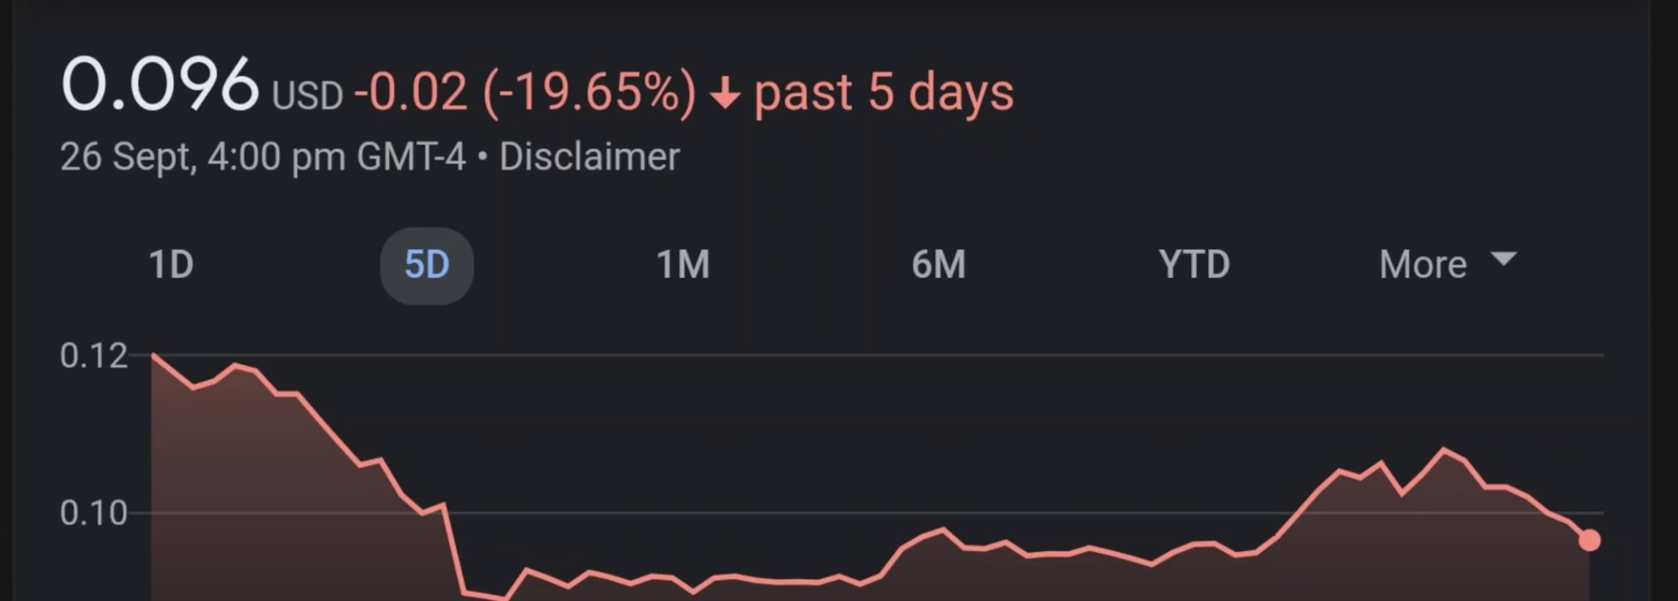
{"action": "left_click", "coordinate": [684, 264]}
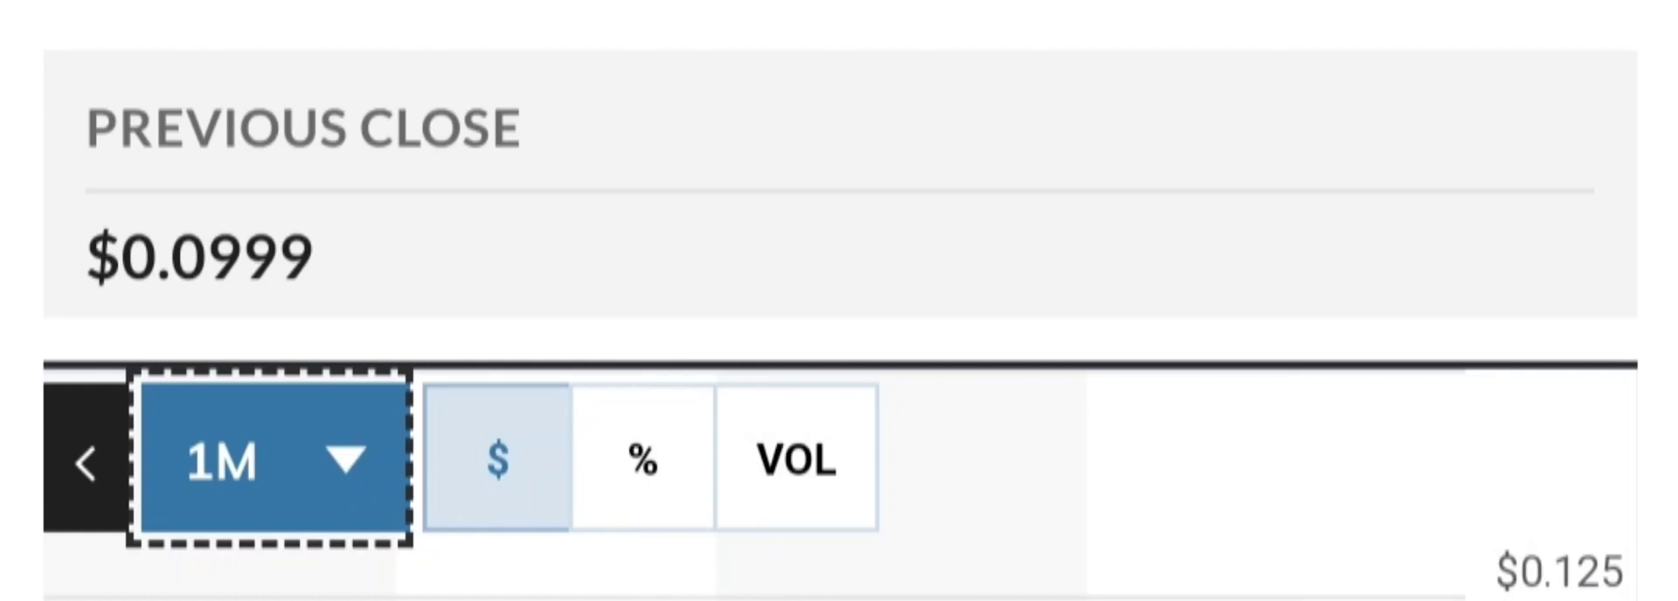
Move the chart range selection down from 1M to 3M.
{"action": "key", "text": "Down"}
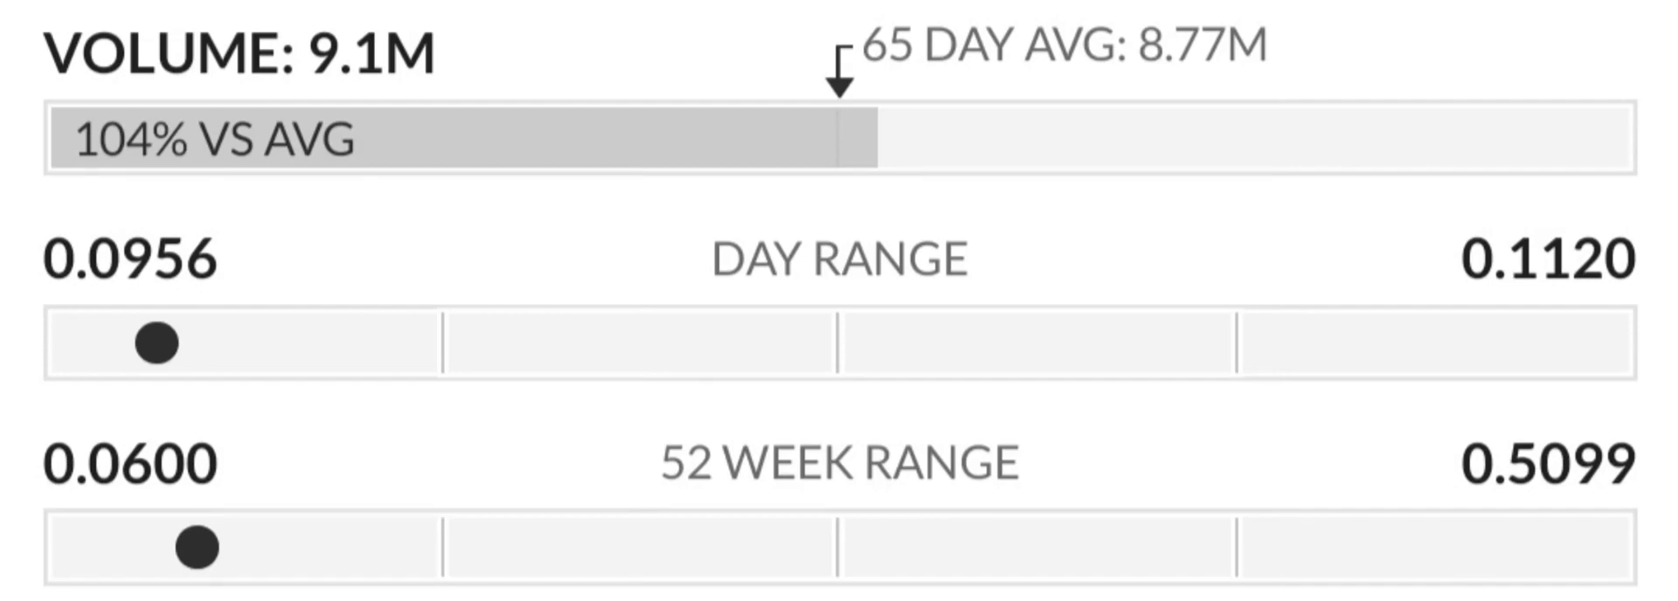
{"action": "scroll", "coordinate": [839, 300], "scroll_direction": "down", "scroll_amount": 5}
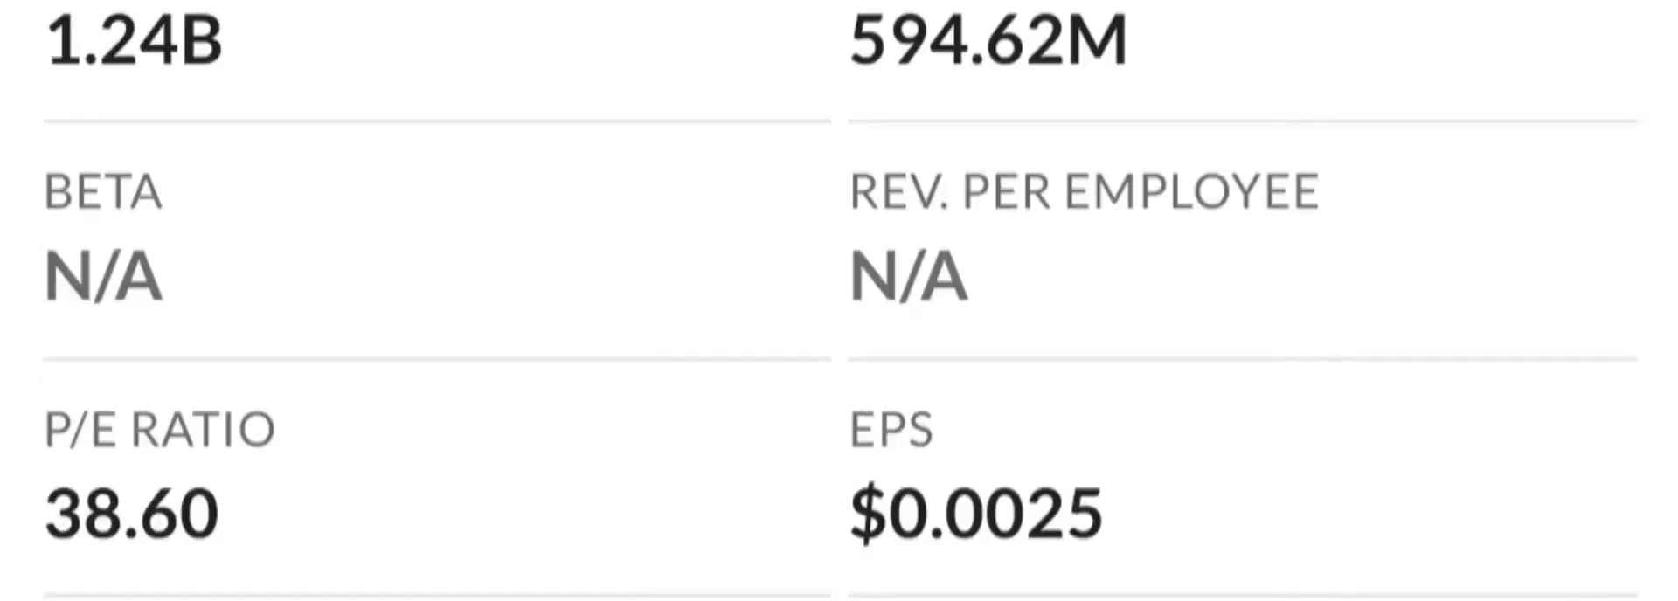